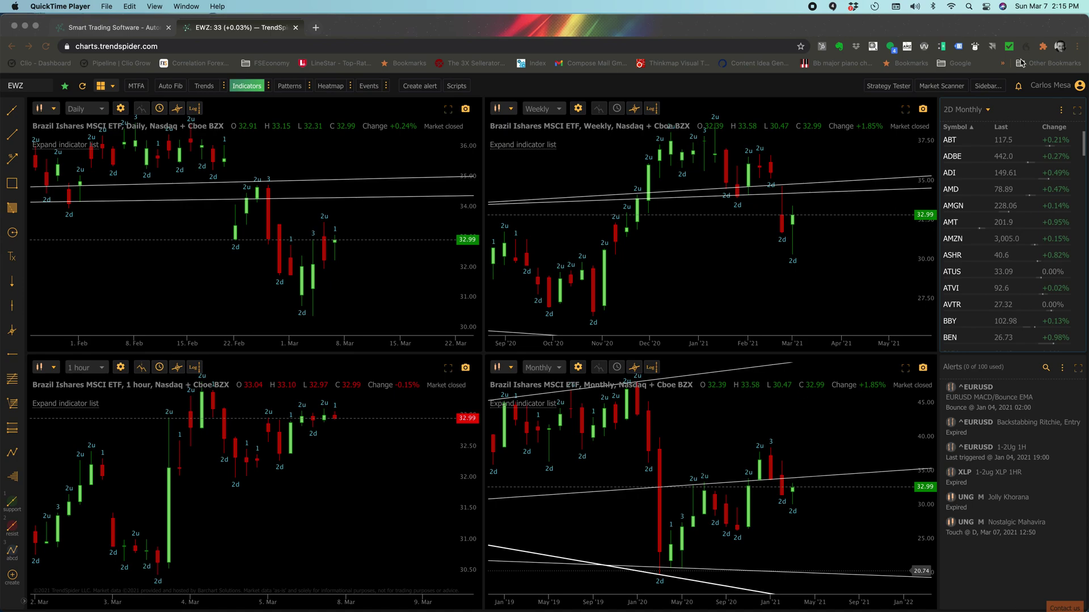
Start a new empty scanner from the Market Scanner list.
left_click(942, 90)
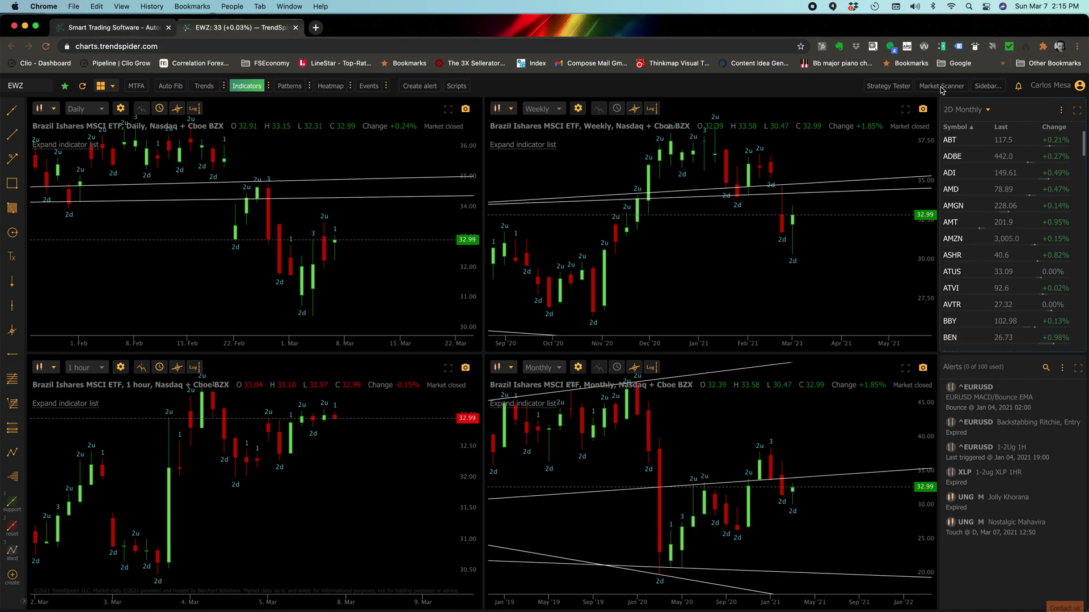
left_click(942, 86)
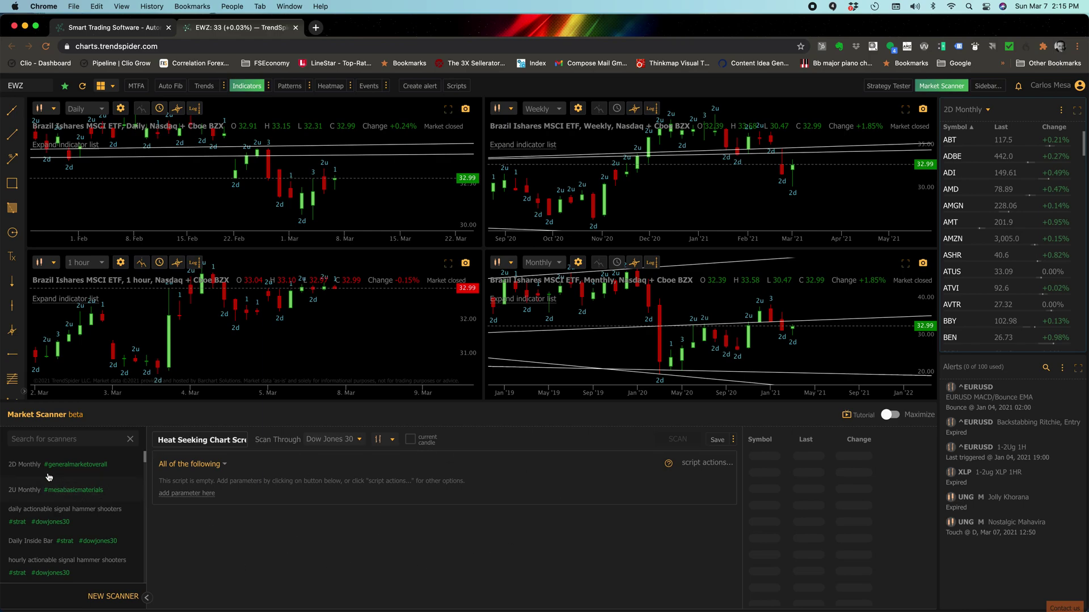
left_click(103, 599)
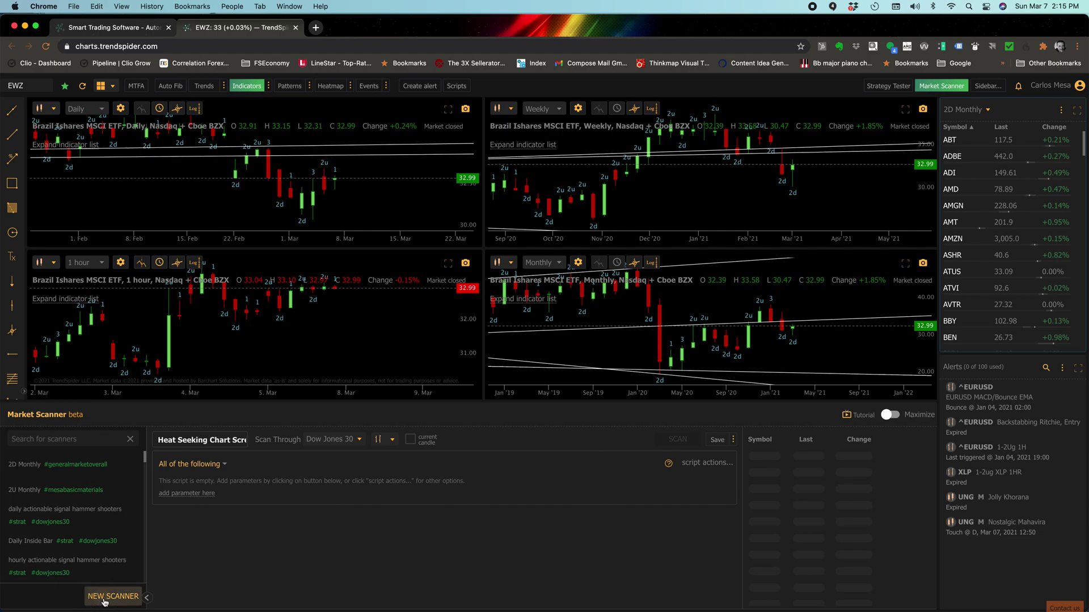
Replace the scanner's default name with '2Down Monthly'.
left_click_drag(159, 439, 264, 439)
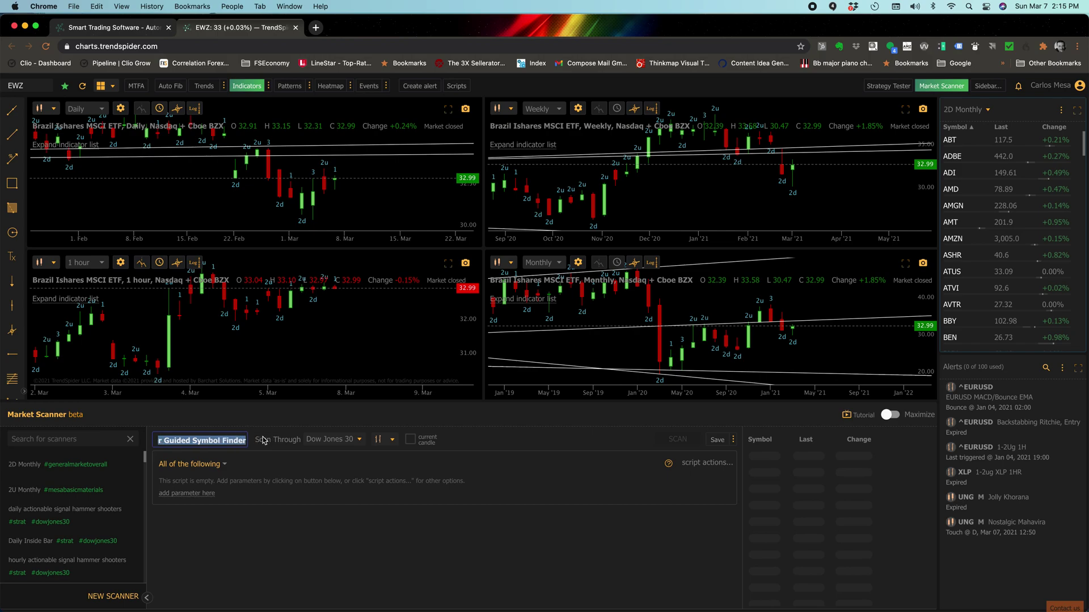
type("@Down")
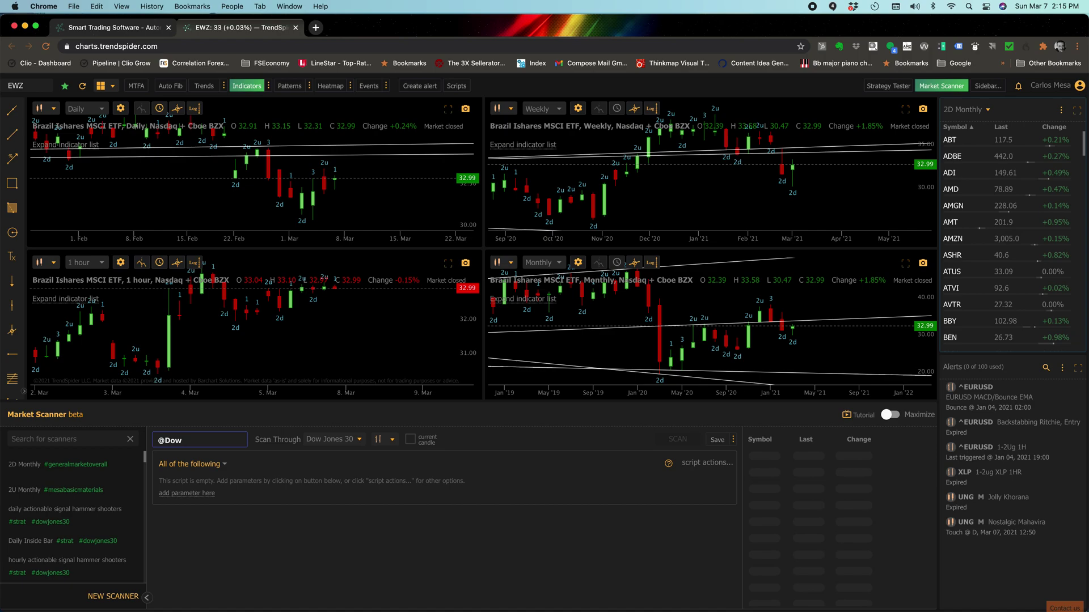
key("BackSpace")
key("BackSpace")
key("BackSpace")
key("BackSpace")
type("own Monthly")
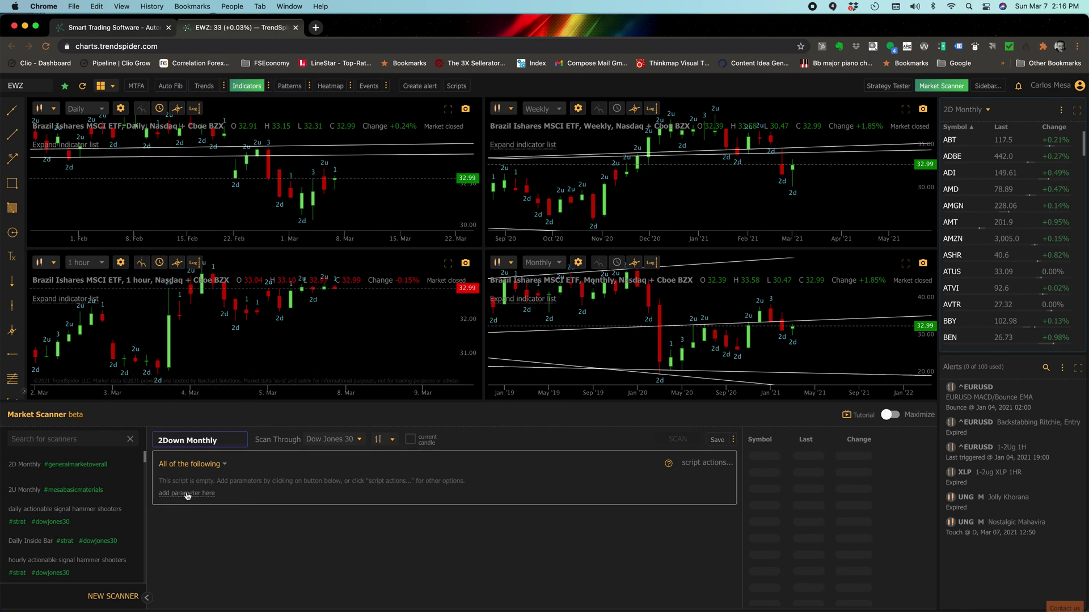
Add a Monthly candlestick-pattern condition set to Break Down (2d) (thestrat).
left_click(187, 495)
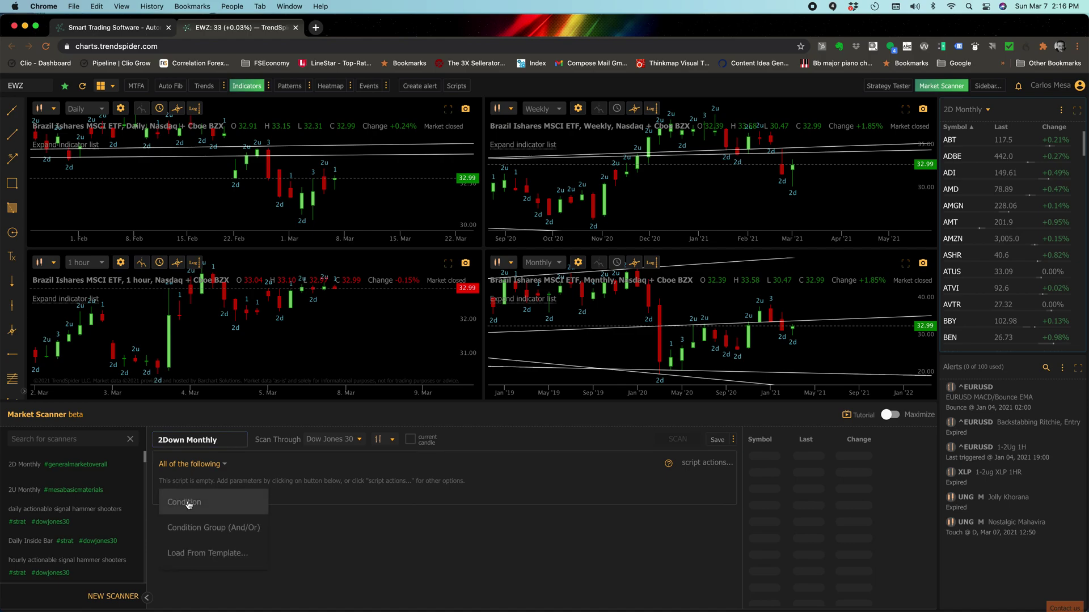
left_click(188, 503)
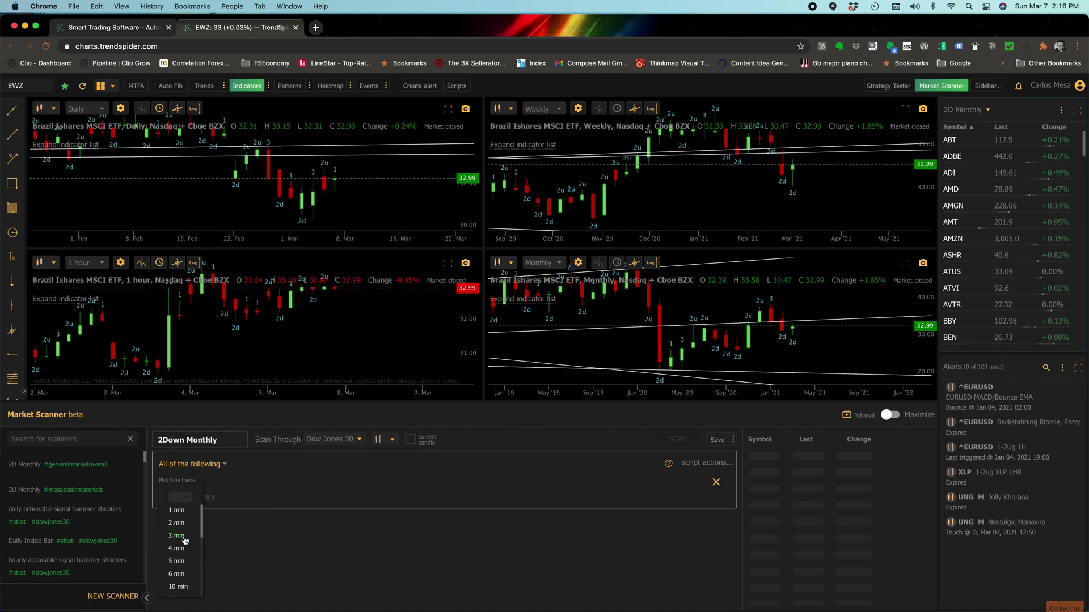
scroll(187, 553, "down", 5)
left_click(180, 586)
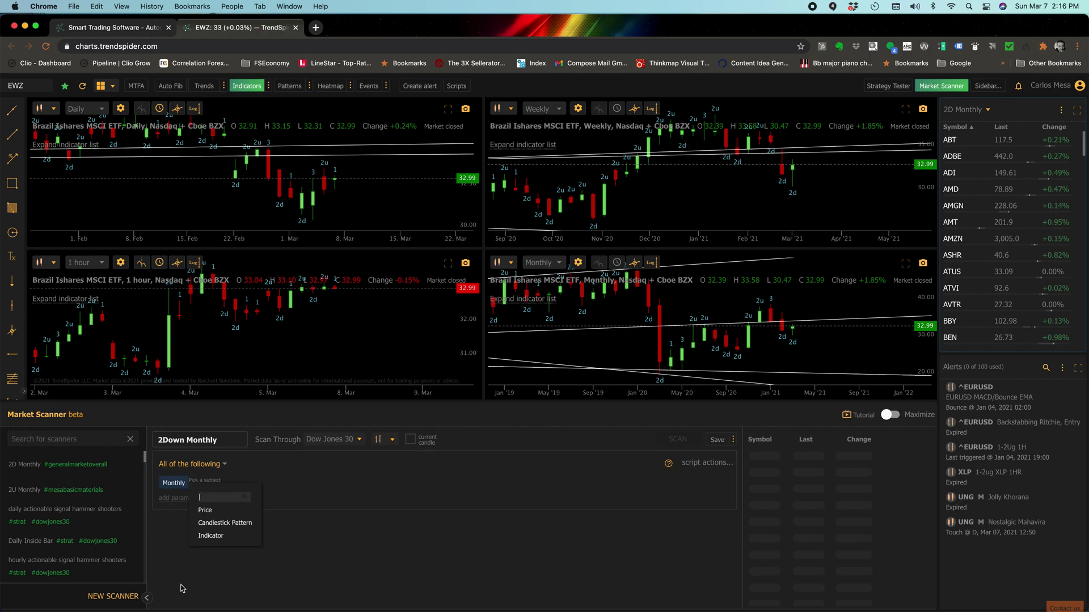
left_click(215, 524)
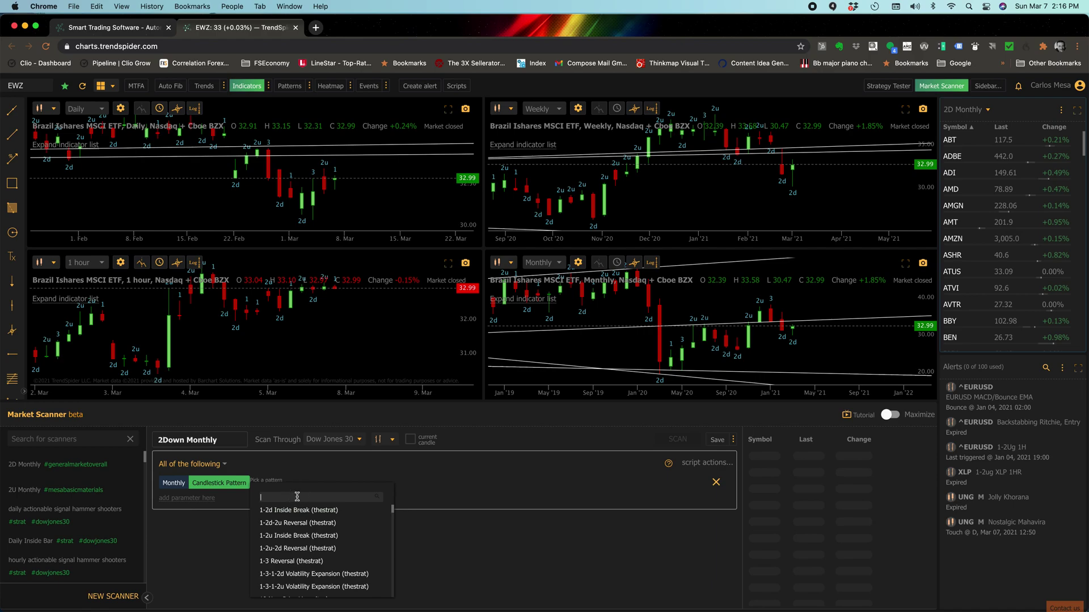
type("d")
key("BackSpace")
type("2")
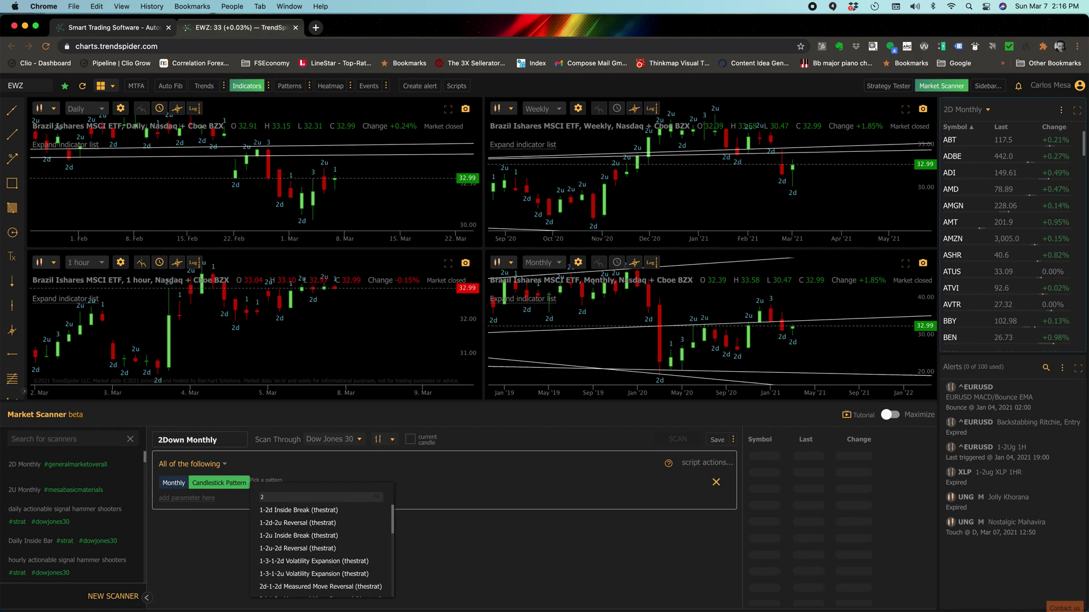
type("d")
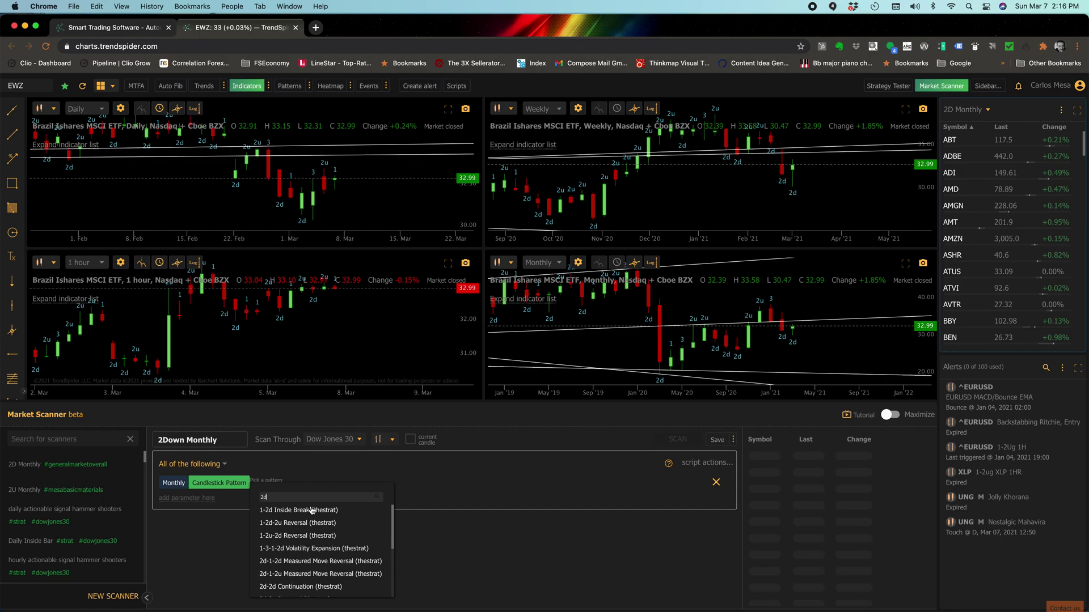
scroll(328, 521, "down", 3)
scroll(328, 522, "down", 1)
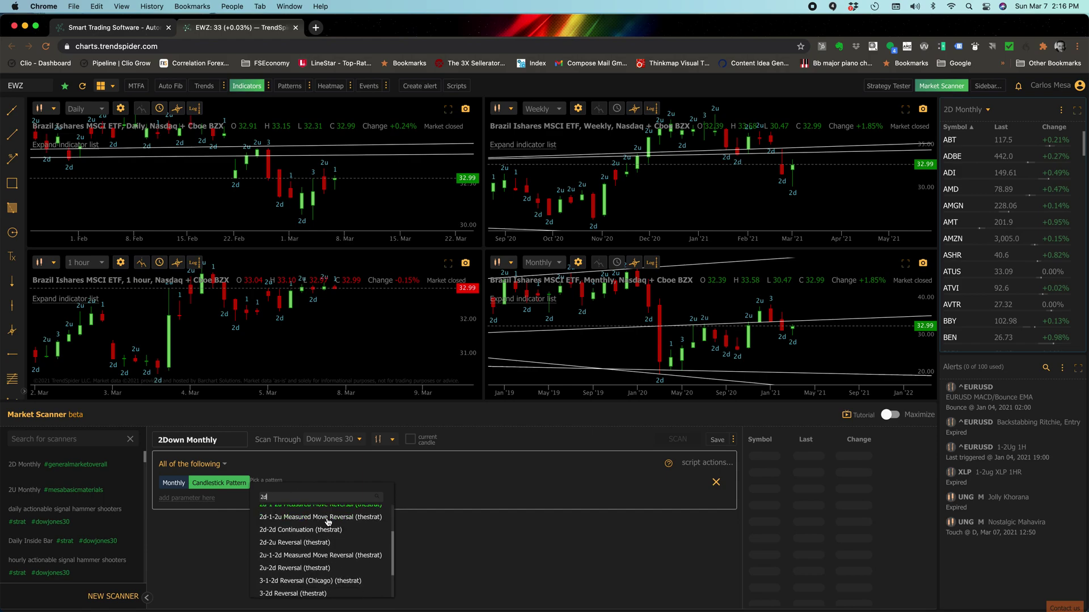
scroll(328, 520, "down", 1)
scroll(327, 523, "down", 1)
scroll(327, 524, "down", 1)
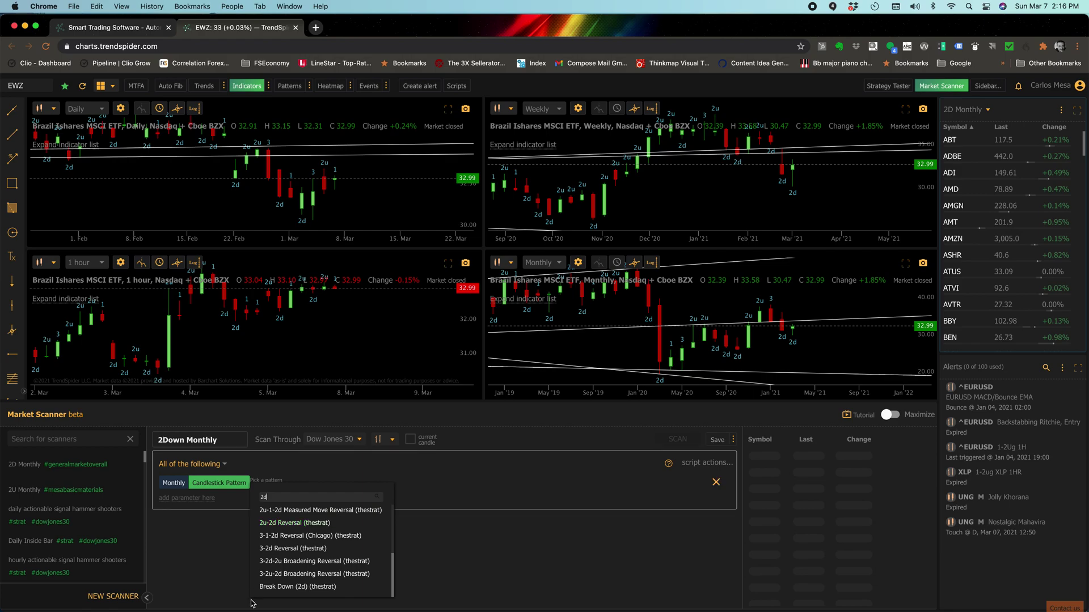
left_click(288, 588)
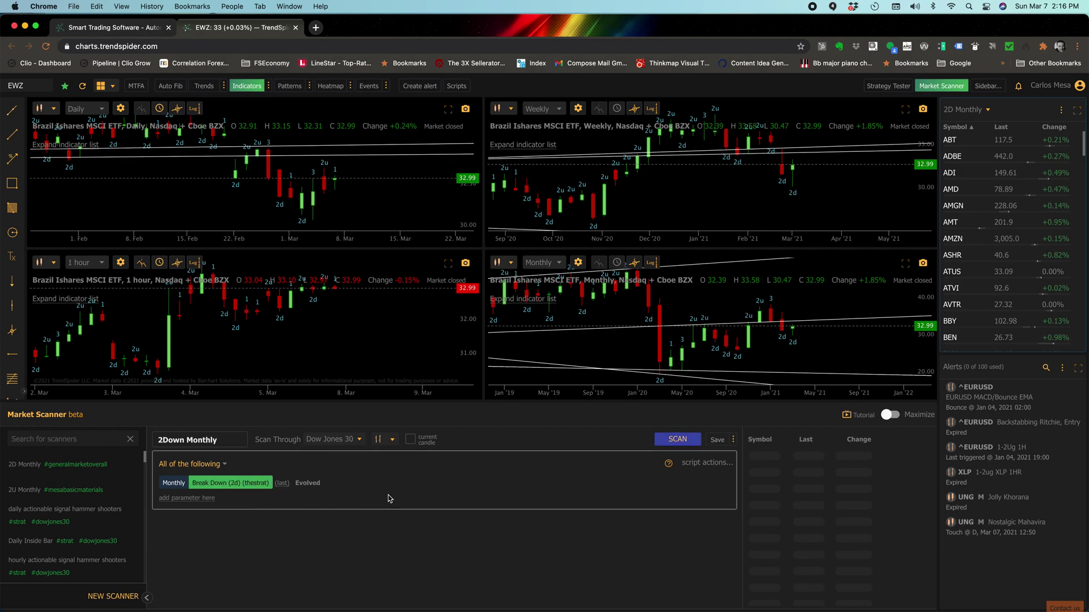
Include the current candle, scan through Broader Markets, and save the scanner.
left_click(412, 443)
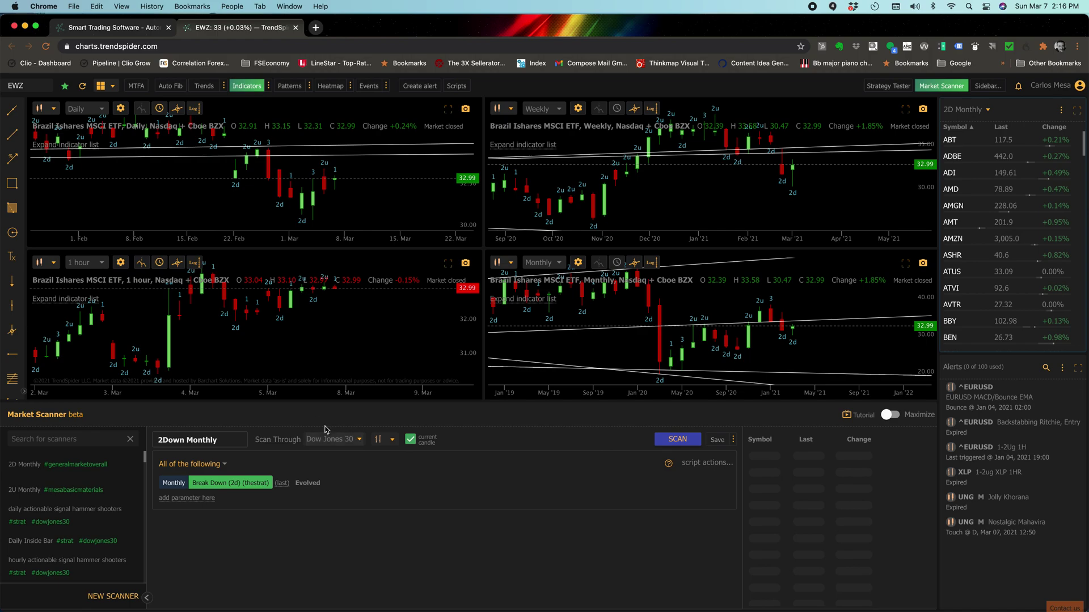
left_click(356, 440)
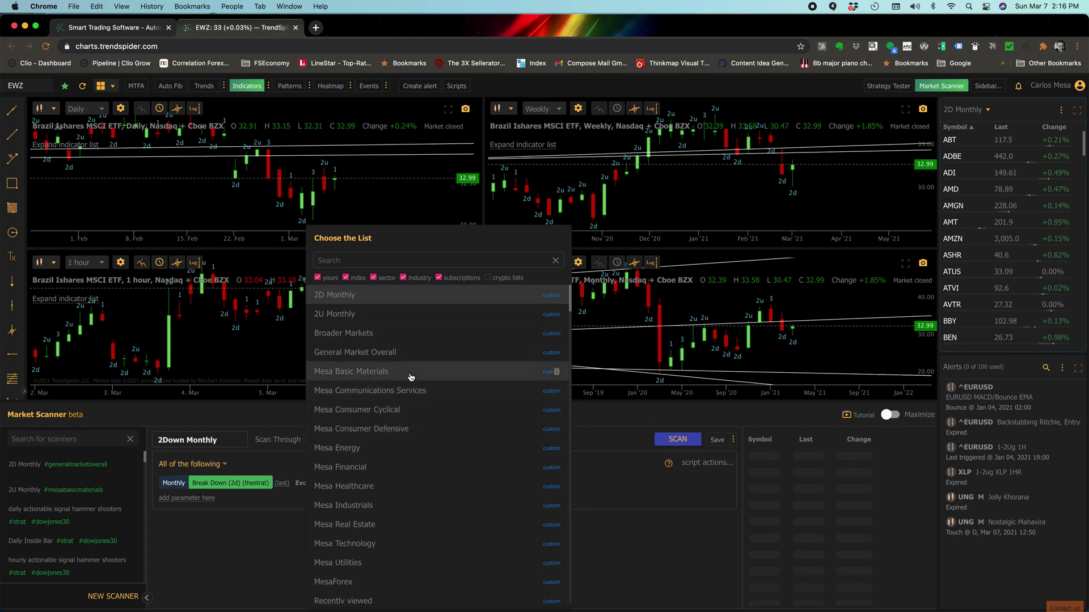
left_click(354, 334)
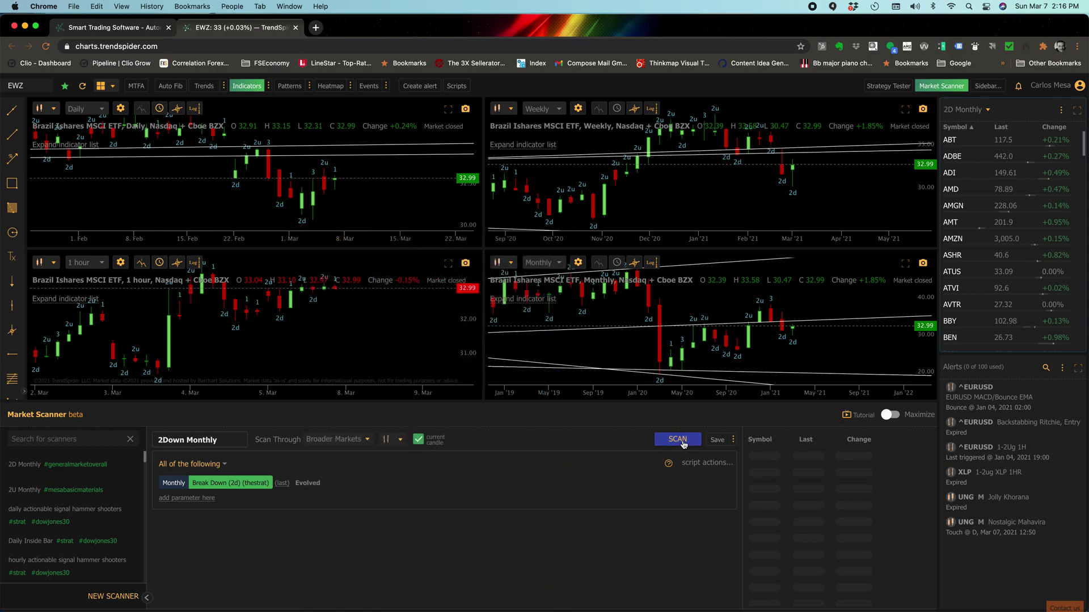
left_click(717, 440)
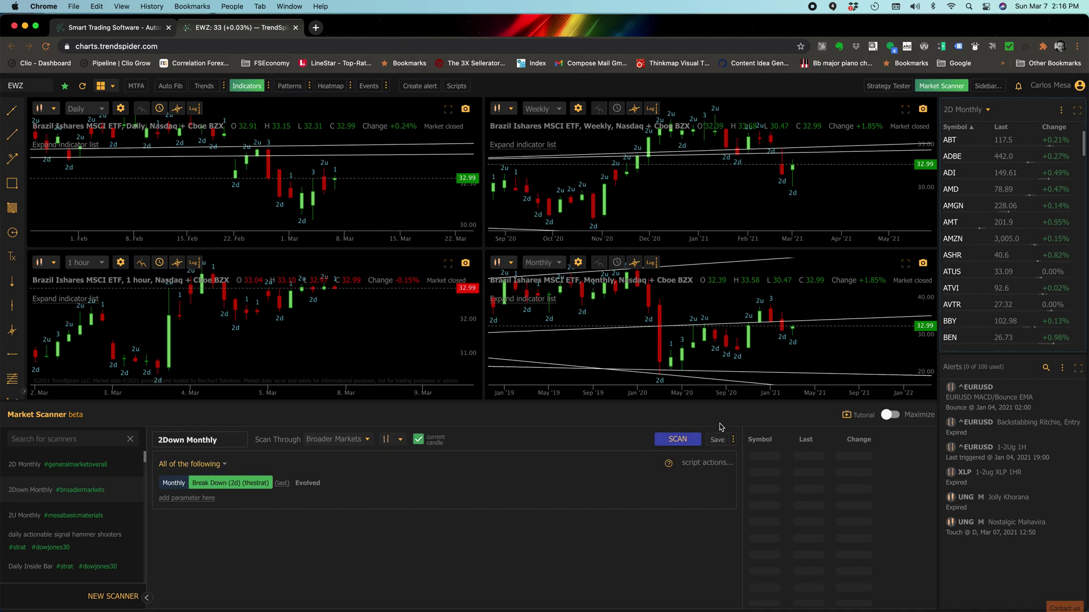
Run the scan, returning QQQ and SMH, and load QQQ on all four charts.
left_click(688, 441)
left_click(760, 456)
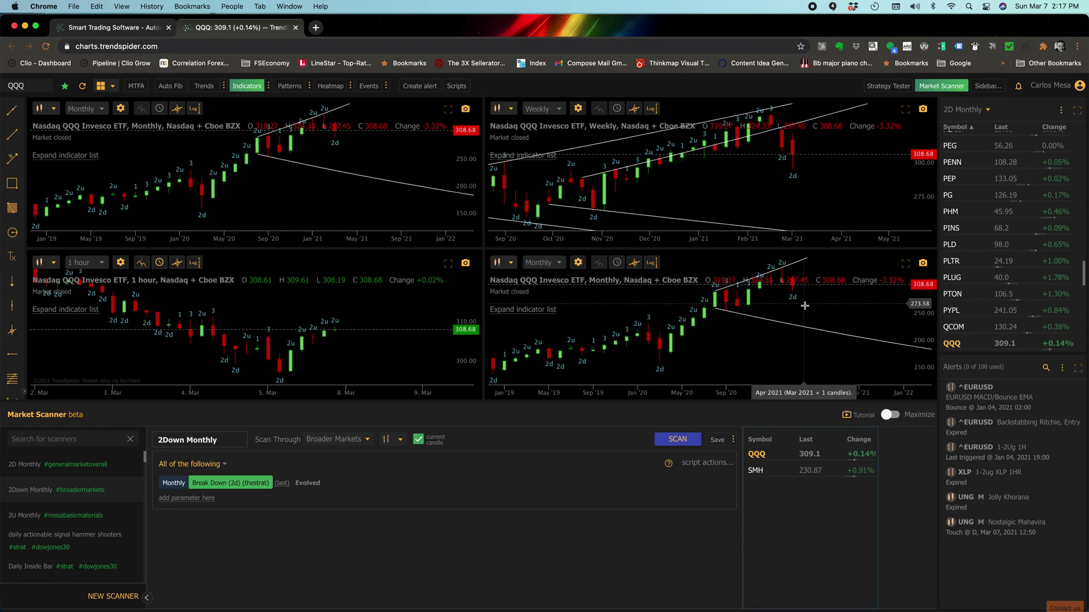
left_click(984, 111)
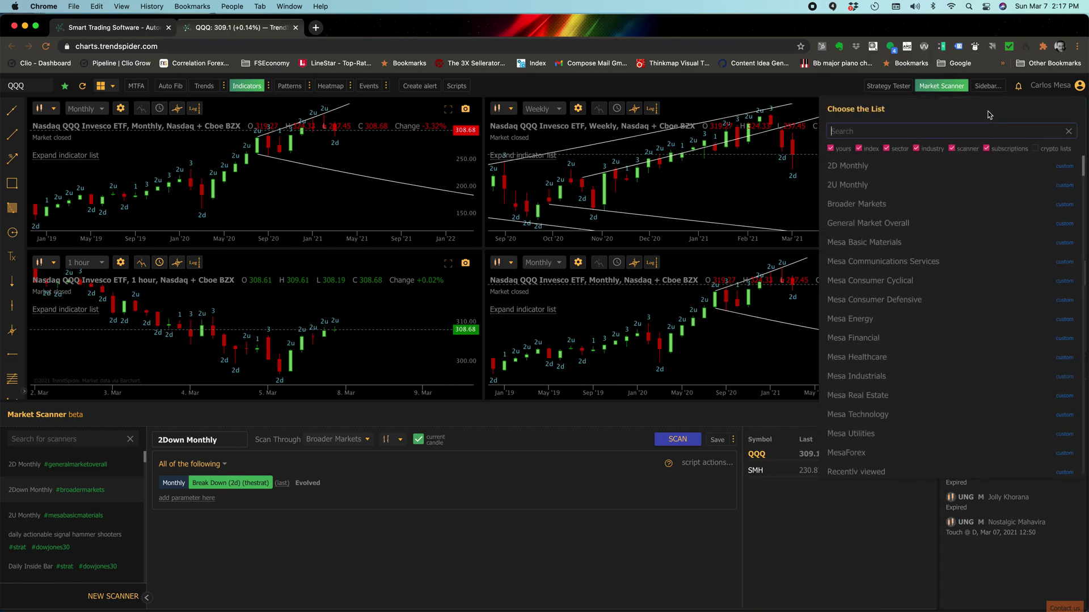
Create a watchlist named '2Down Month' holding QQQ and SMH.
left_click(836, 81)
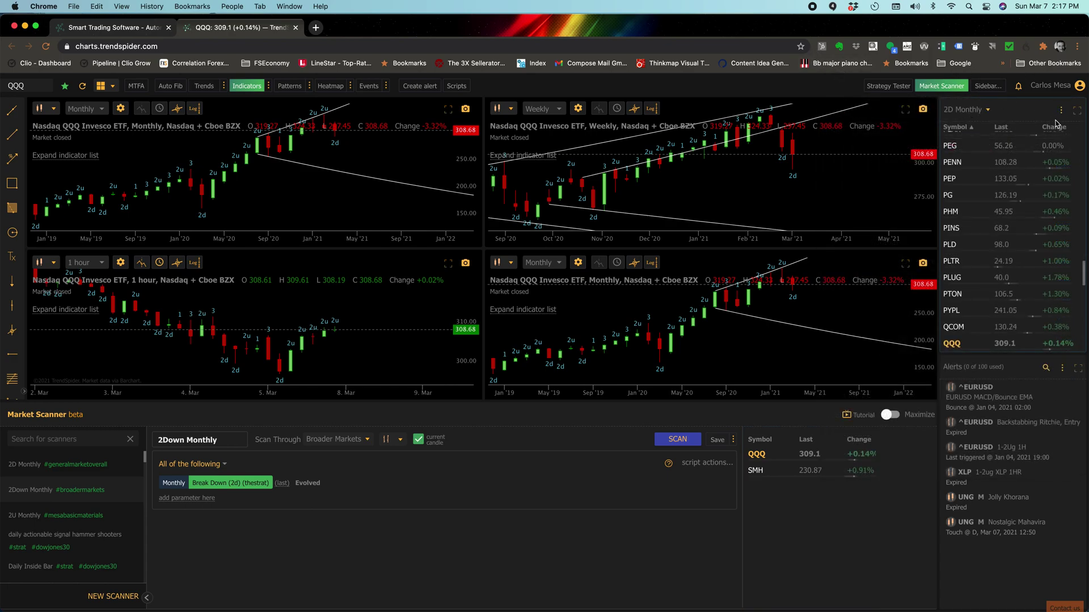
left_click(1060, 112)
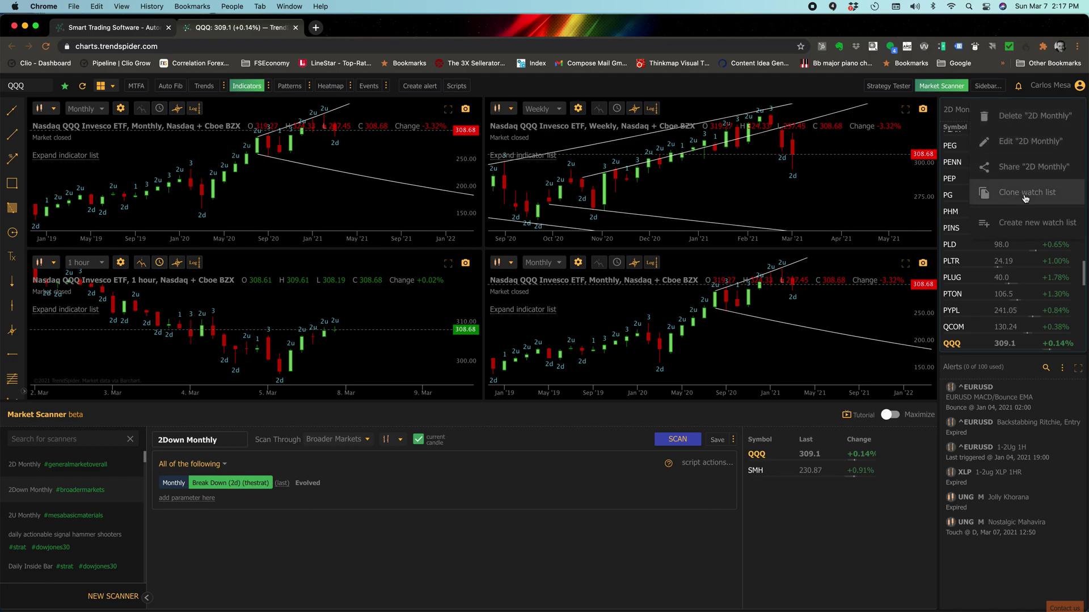
left_click(1028, 223)
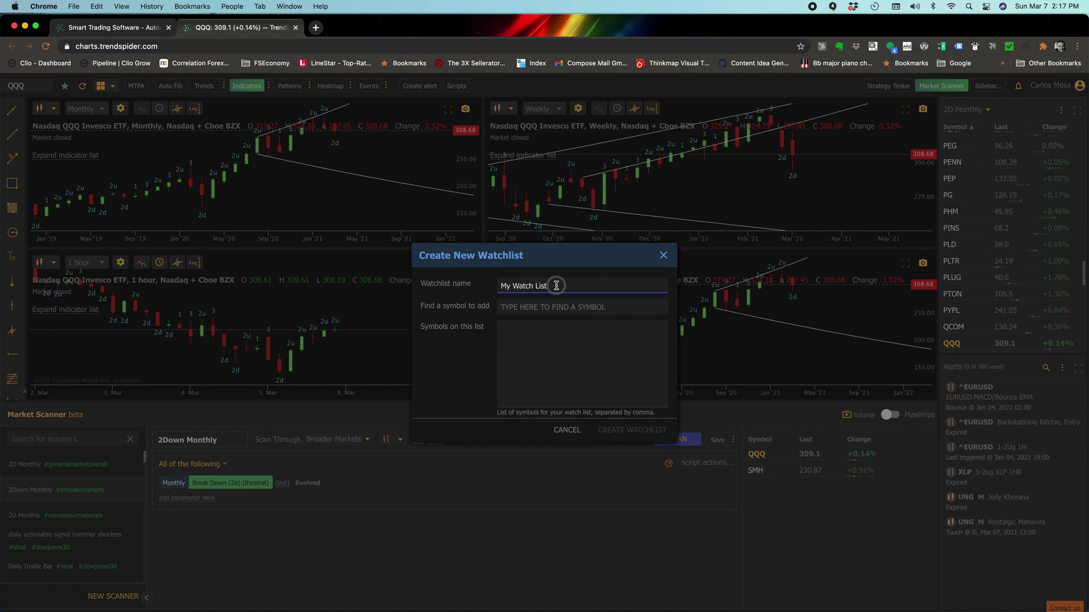
key("BackSpace")
key("BackSpace")
key("BackSpace")
type("ow")
type("wo")
type("own")
left_click(561, 333)
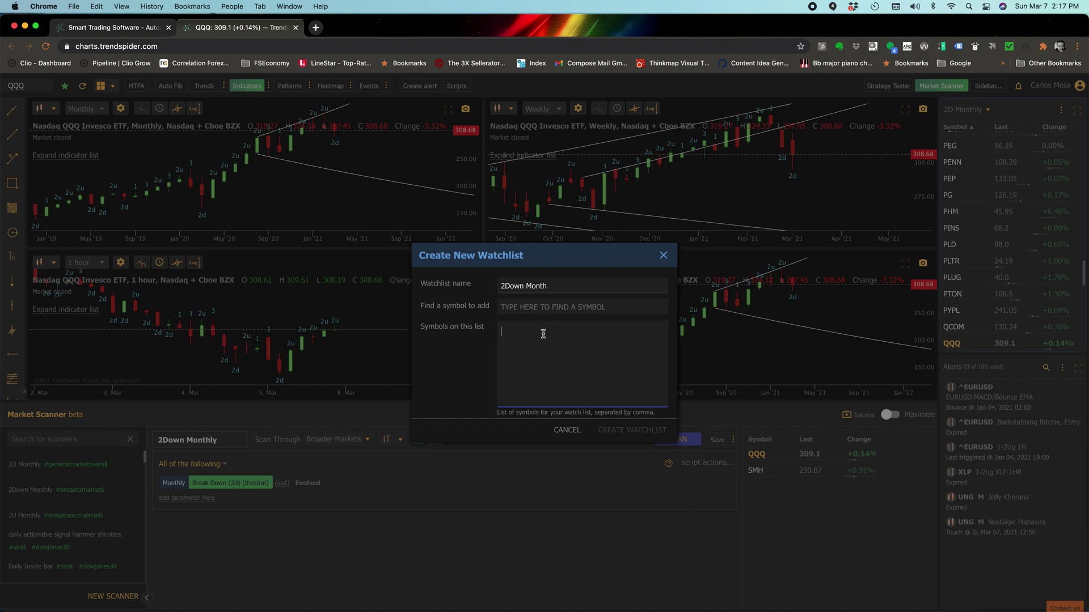
type("QQQ, SMH")
left_click(612, 430)
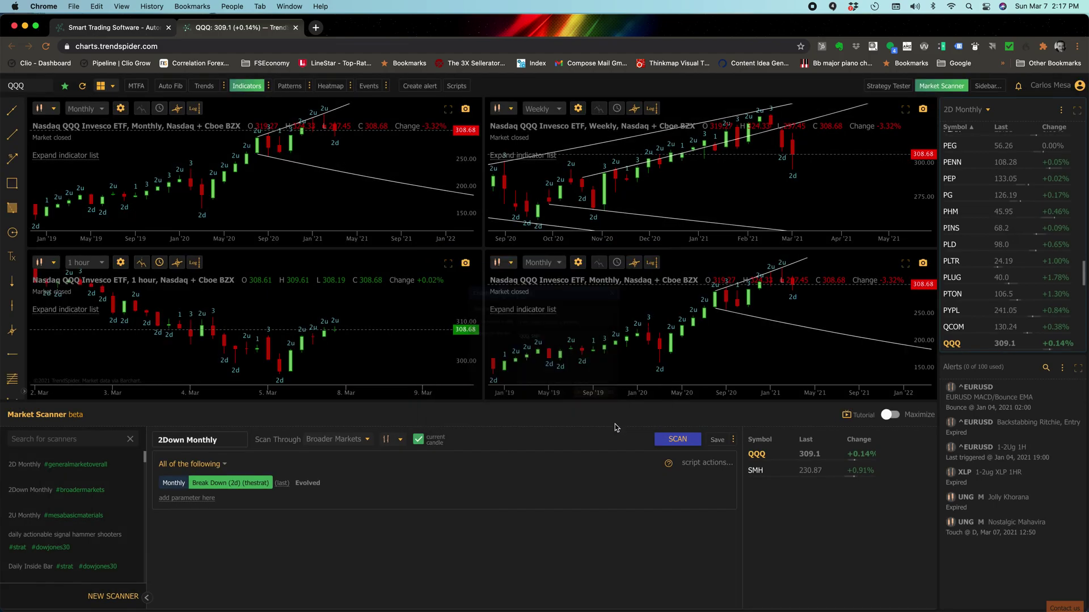
Load SMH from the 2Down Month watchlist into all four charts.
left_click(984, 110)
left_click(858, 89)
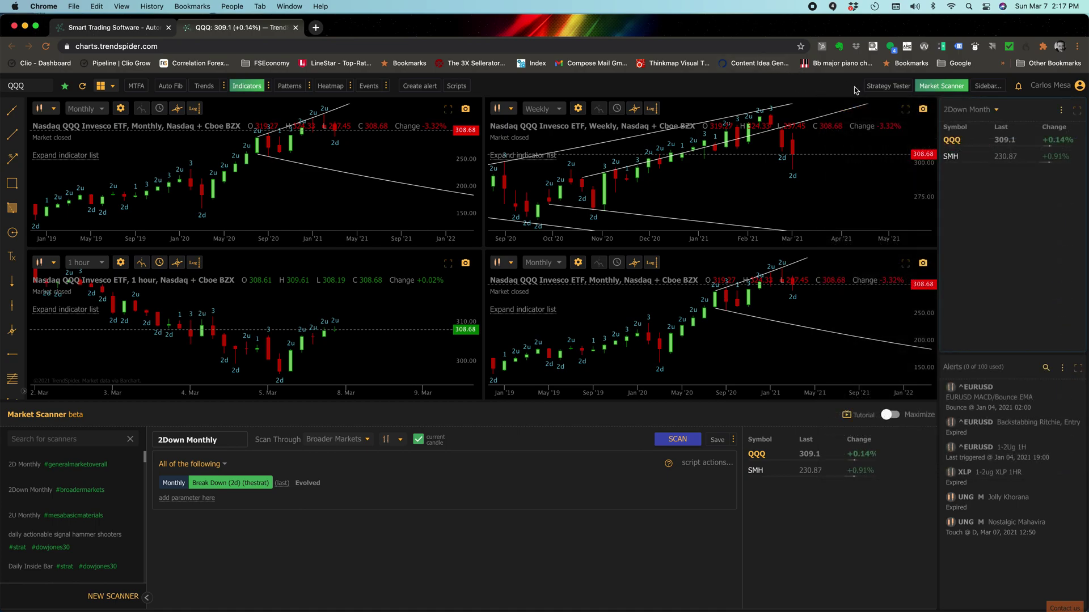
left_click(952, 158)
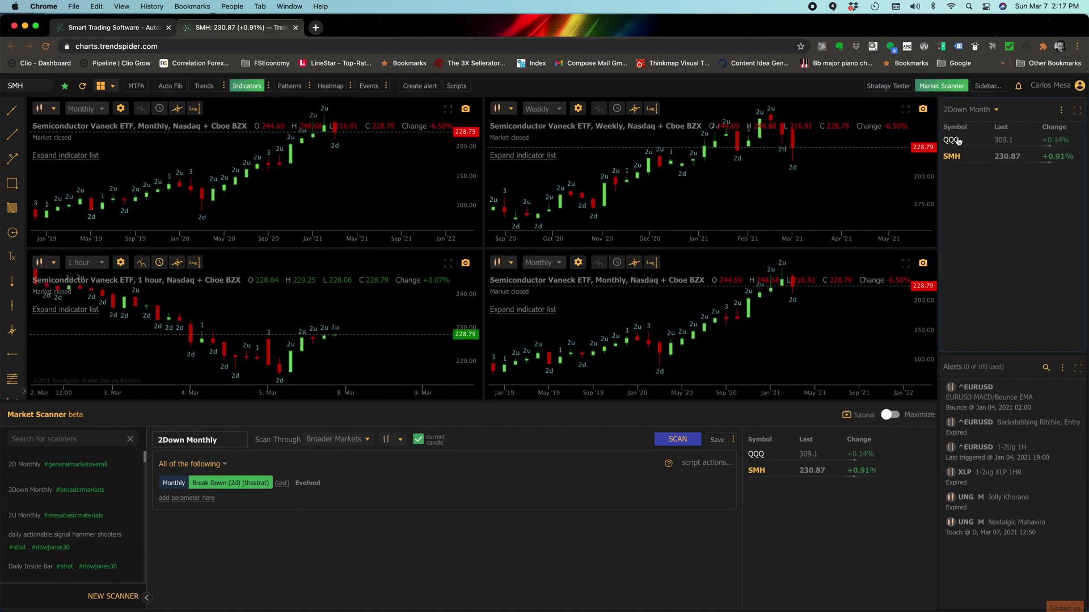
mouse_move(781, 304)
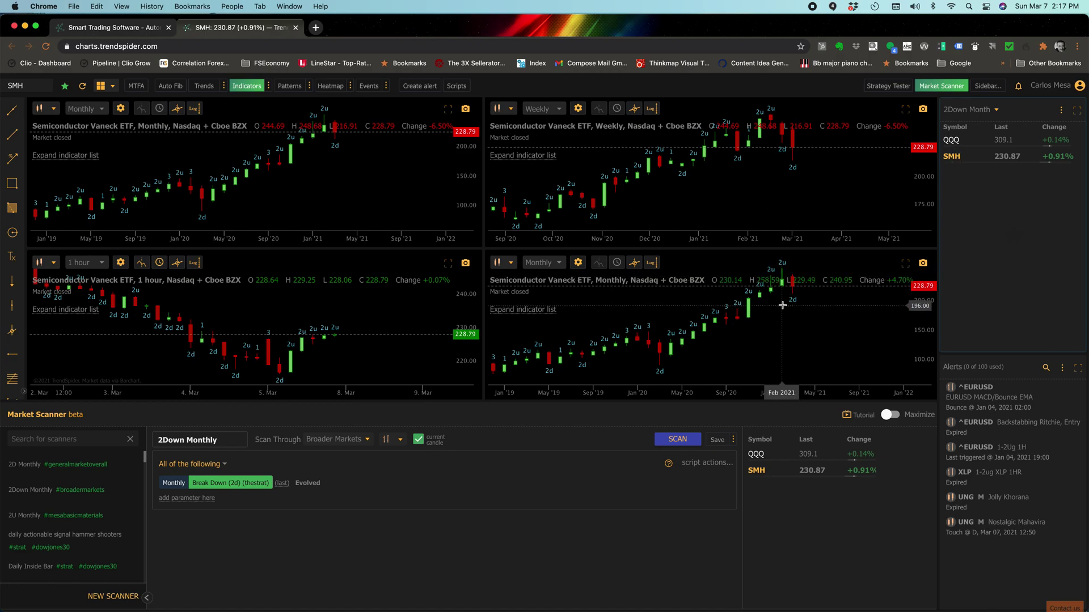
left_click(349, 439)
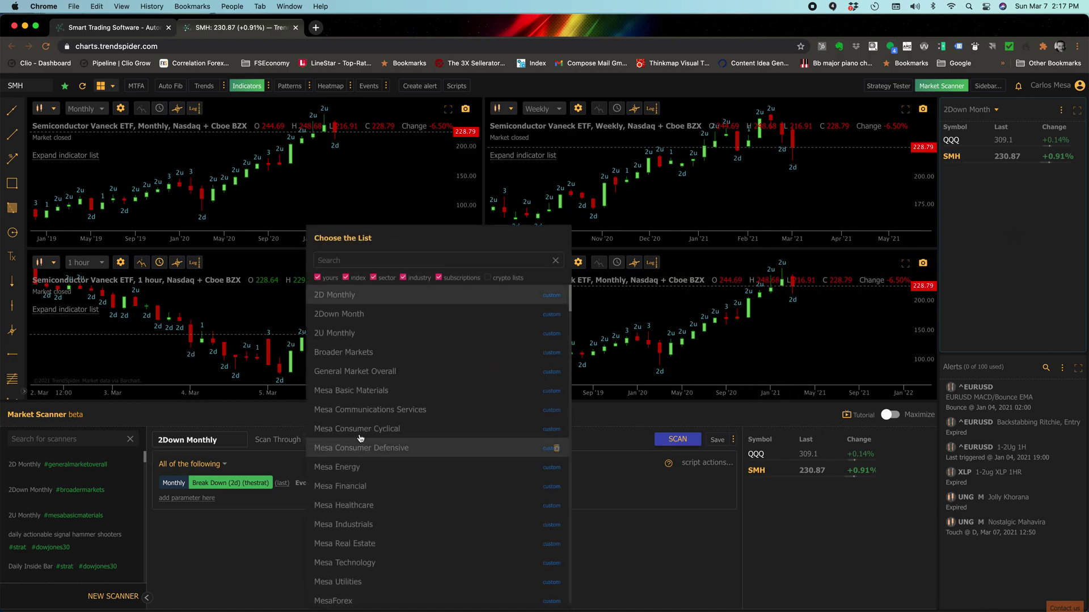
Run the 2Down Monthly scan over General Market Overall, returning XLP, SLV, XLK, XLV, GLD, XLY, QQQ, XLU.
left_click(356, 378)
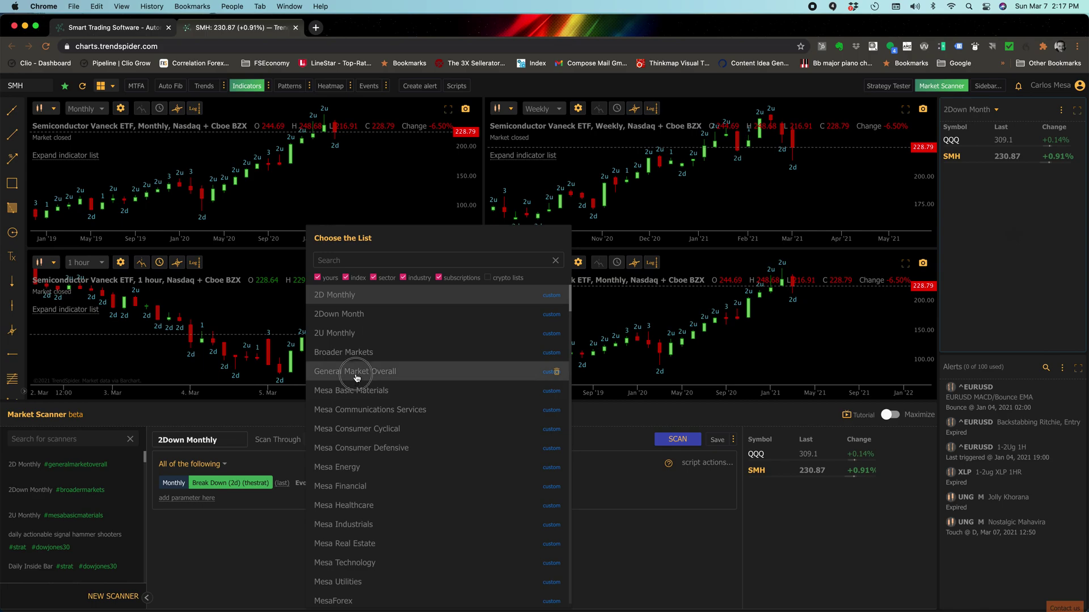
left_click(660, 443)
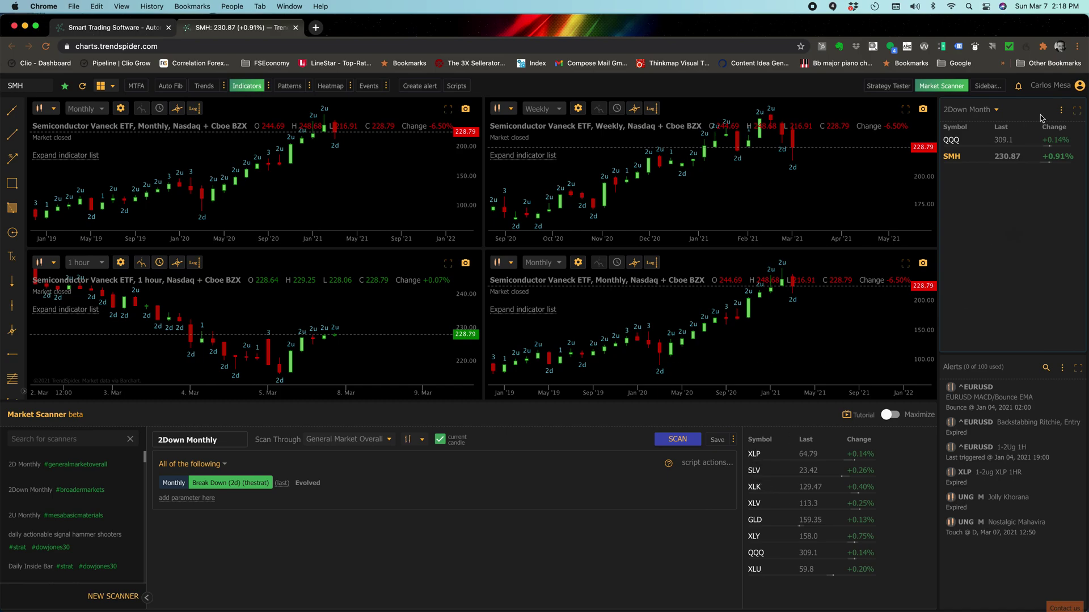
left_click(1061, 109)
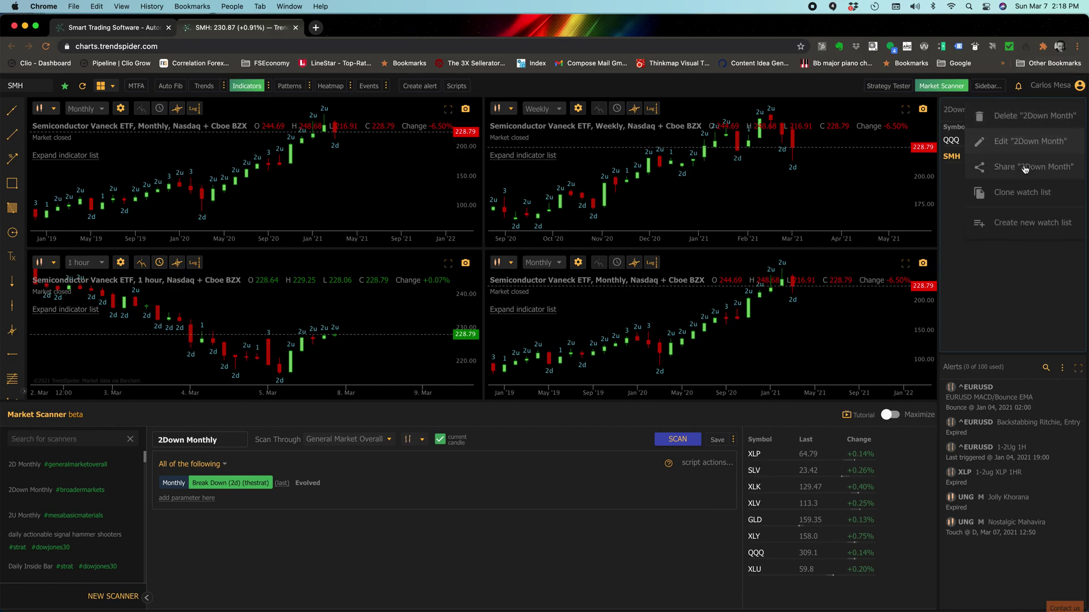
Edit the watchlist to append XLP, SLV, XLK, XLV, GLD, XLY and XLU, and save it.
left_click(1011, 151)
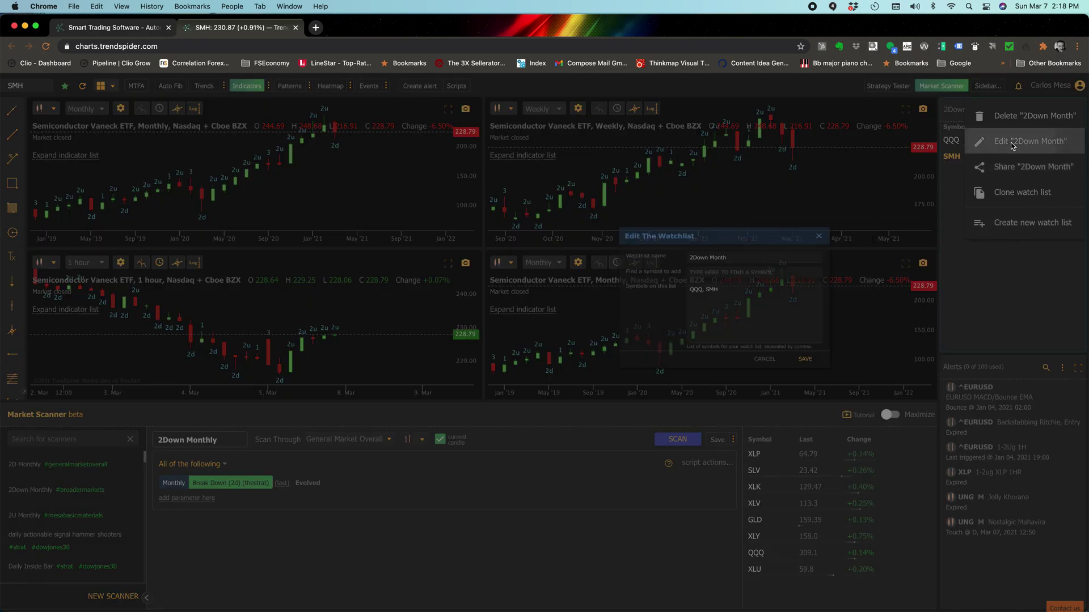
left_click(542, 332)
type(", XLP, SLV, XLK, XLV, GLD, XL")
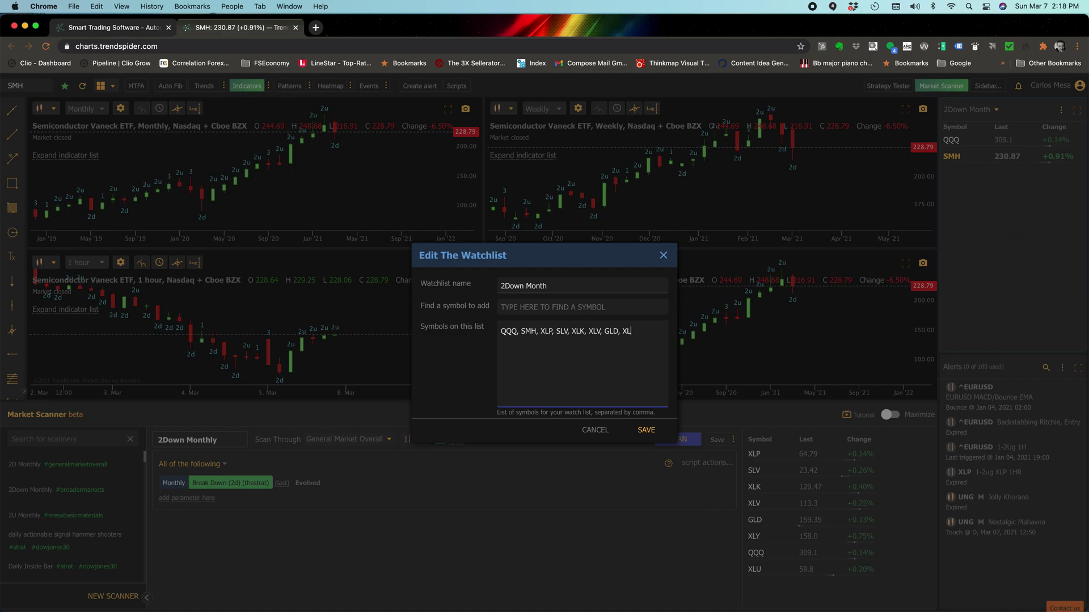
type("Y, ")
type("QQQ, ")
type("XLU")
left_click(660, 425)
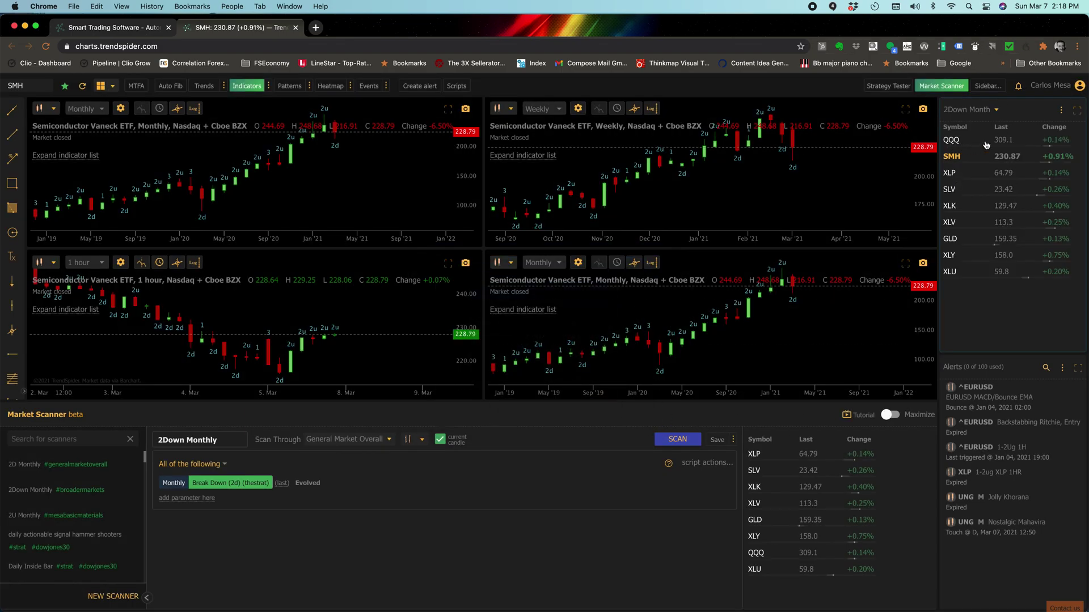
Step the charts through XLP, SLV and XLK from the watchlist.
left_click(953, 180)
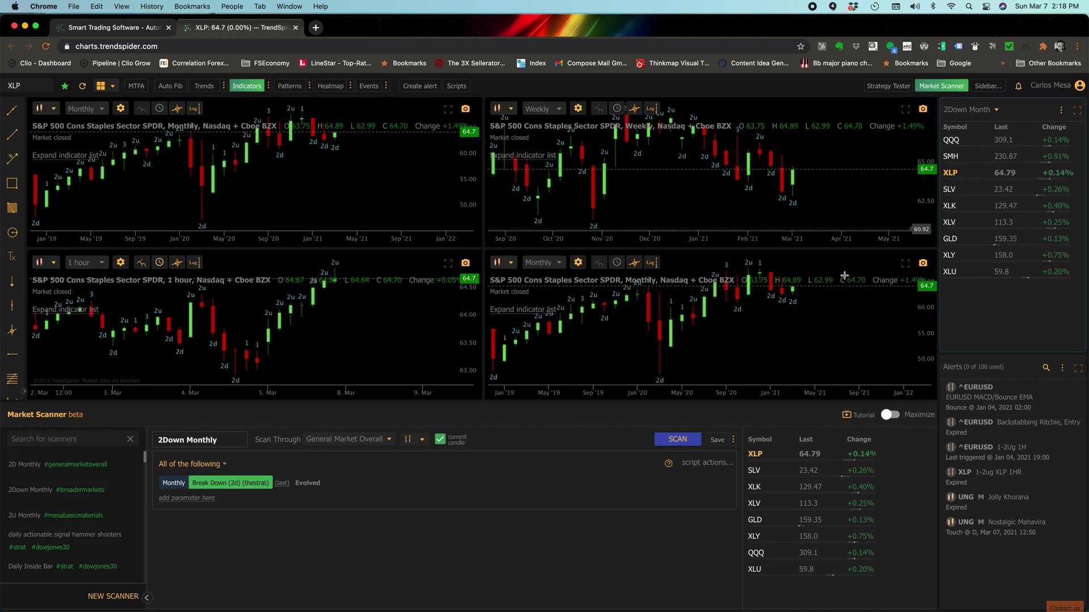
left_click(956, 192)
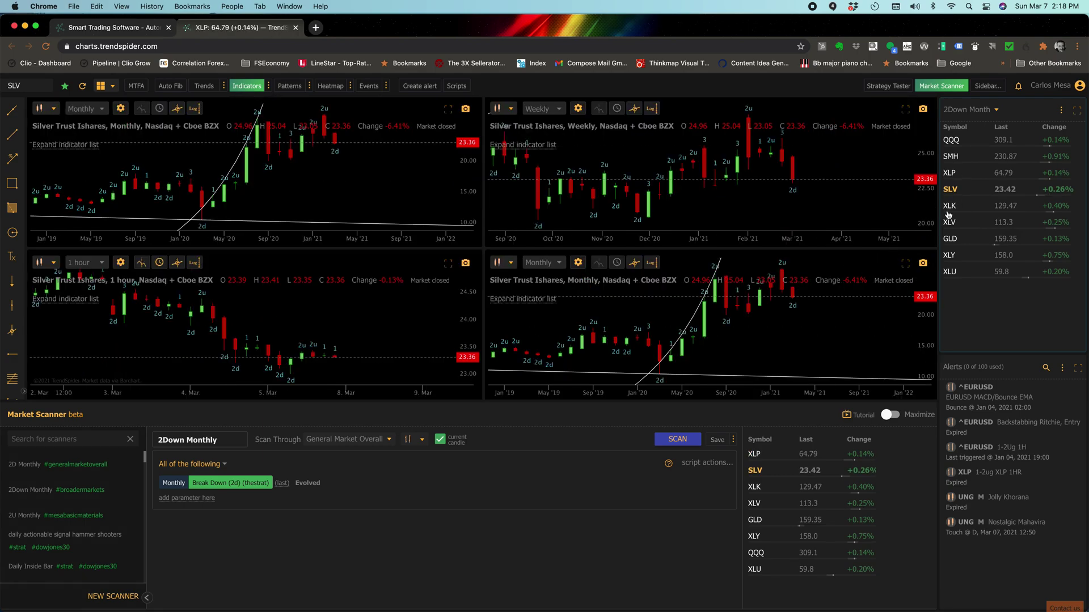
left_click(952, 207)
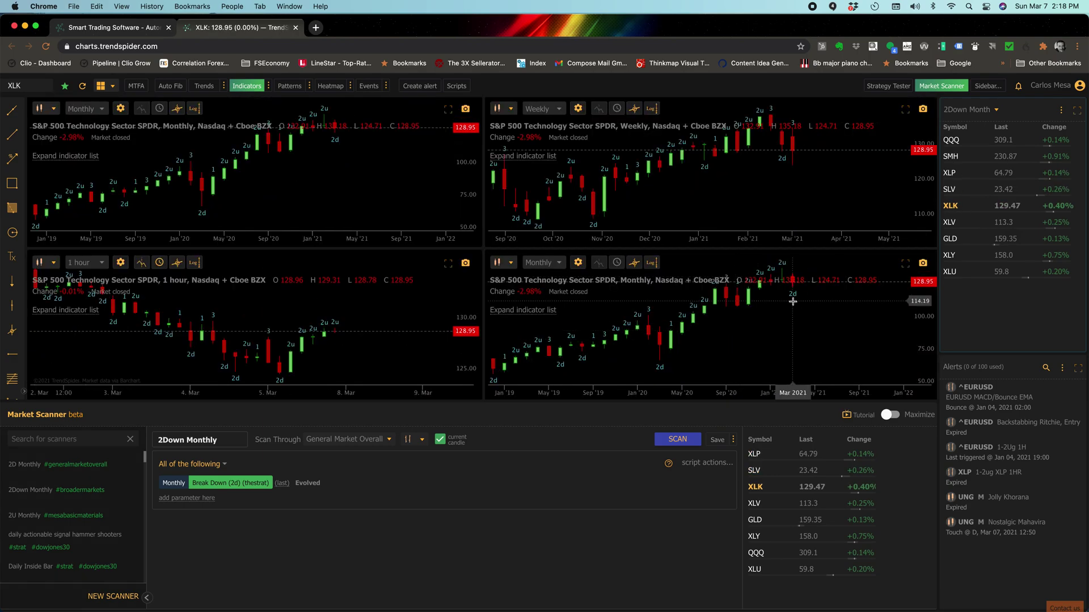